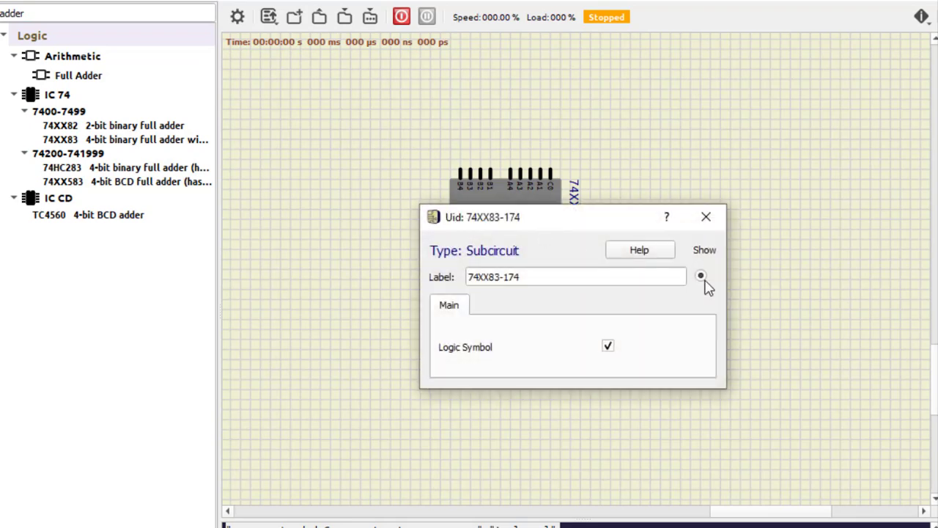
Step: Hide the label of the 74XX83 adder and place a copy of the adder below it
click(702, 279)
click(709, 215)
right_click(531, 203)
click(588, 218)
right_click(557, 283)
click(570, 318)
drag(530, 294, 507, 356)
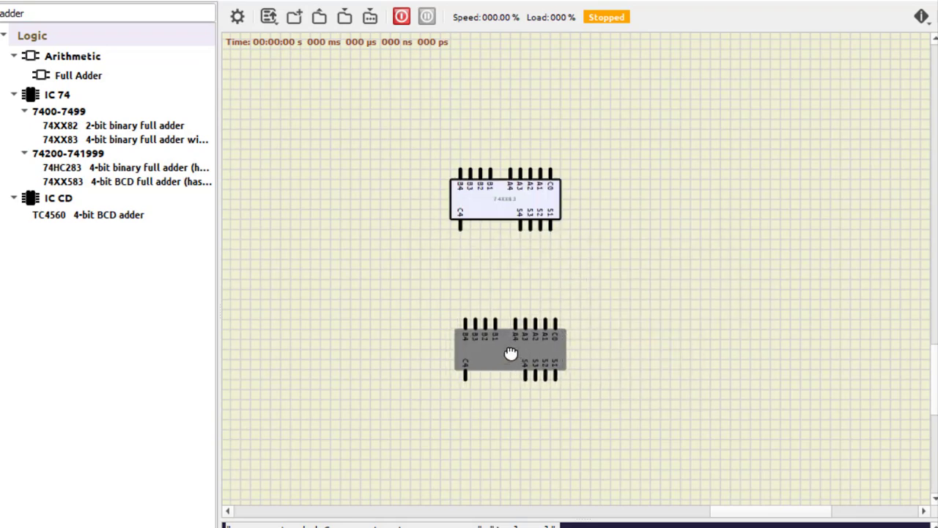
drag(509, 207, 504, 239)
click(637, 257)
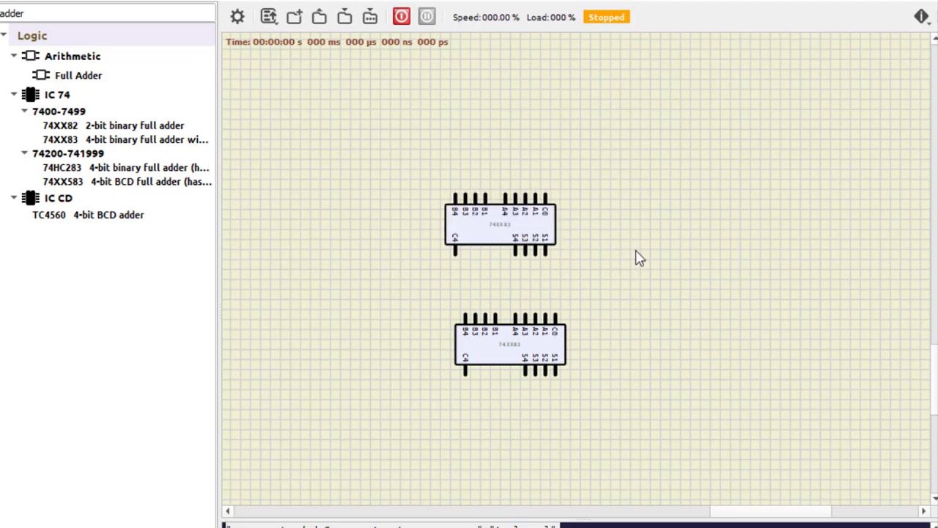
Step: Clear the component search, add a fixed voltage source, and place a DIP switch rotated horizontally above the upper adder
drag(28, 13, 0, 13)
key(BackSpace)
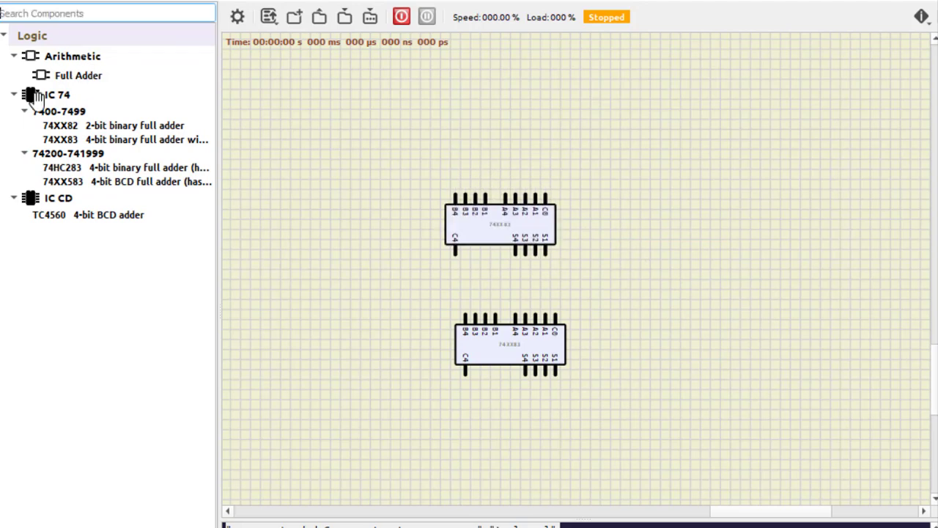
drag(66, 214, 300, 102)
drag(73, 469, 522, 131)
right_click(595, 119)
click(642, 209)
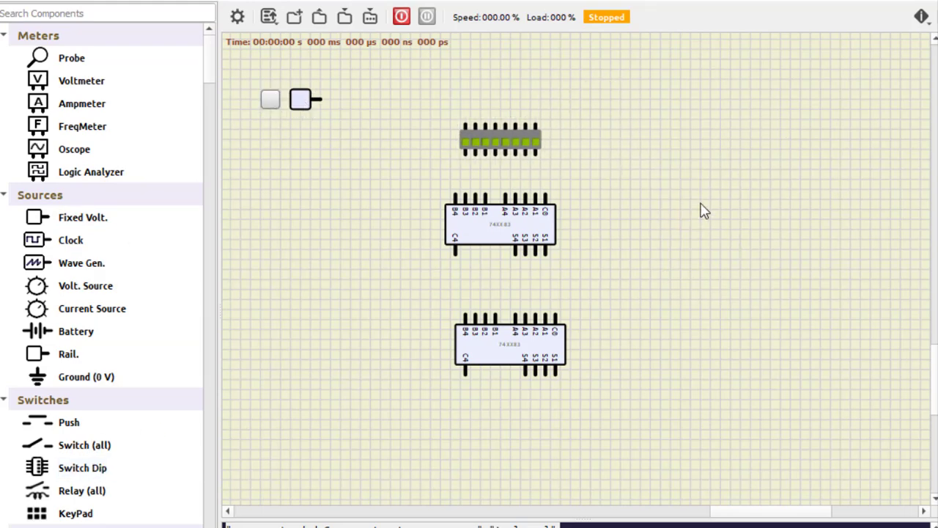
Step: Add a ground to the right of the adders and wire the C0 input of both adders to it
mouse_move(95, 377)
mouse_down()
mouse_move(69, 377)
mouse_move(693, 296)
mouse_move(664, 184)
mouse_move(550, 185)
mouse_move(546, 197)
mouse_up()
mouse_move(556, 316)
mouse_down()
mouse_move(586, 272)
mouse_move(689, 265)
mouse_up()
Step: Wire the DIP switch's eight lower pins to inputs A1–A4 and B1–B4 of the upper adder
drag(536, 154, 535, 189)
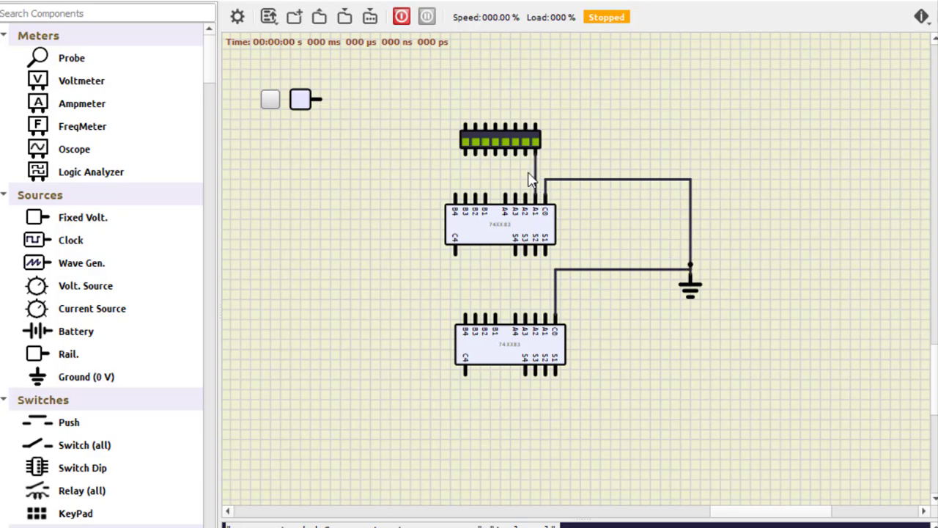
drag(525, 155, 515, 195)
drag(517, 163, 516, 192)
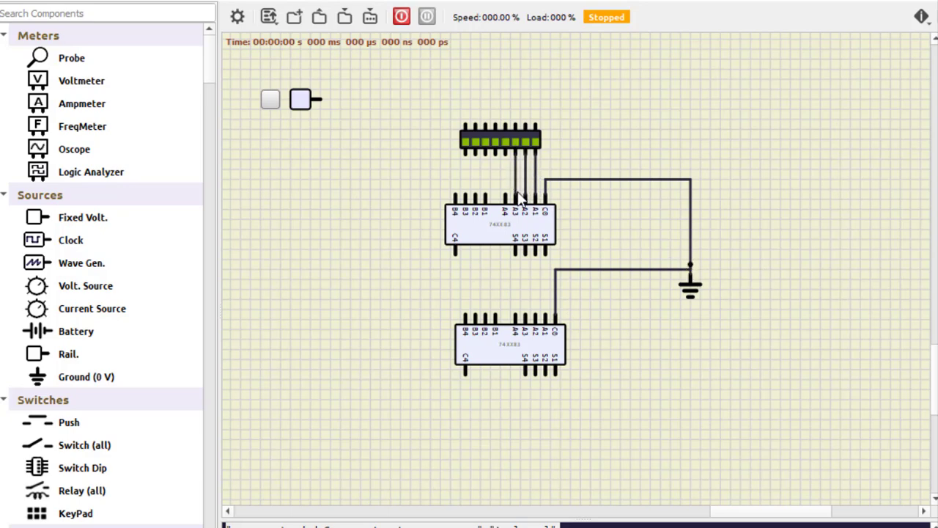
drag(504, 154, 504, 192)
drag(494, 157, 493, 195)
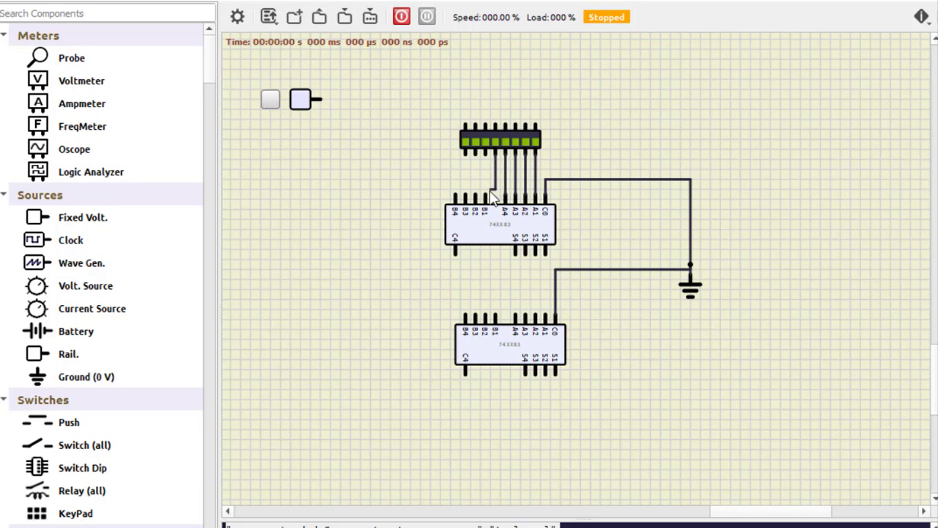
mouse_move(484, 155)
mouse_down()
mouse_move(486, 184)
mouse_move(464, 189)
mouse_up()
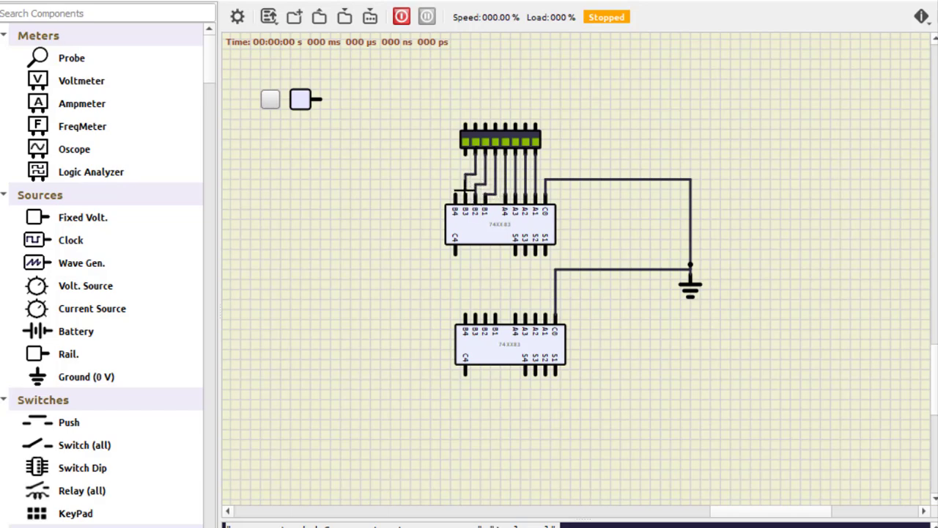
drag(467, 154, 458, 211)
Step: Wire all eight upper pins of the DIP switch to the fixed voltage source
mouse_move(328, 105)
mouse_down()
mouse_move(533, 119)
mouse_move(525, 124)
mouse_up()
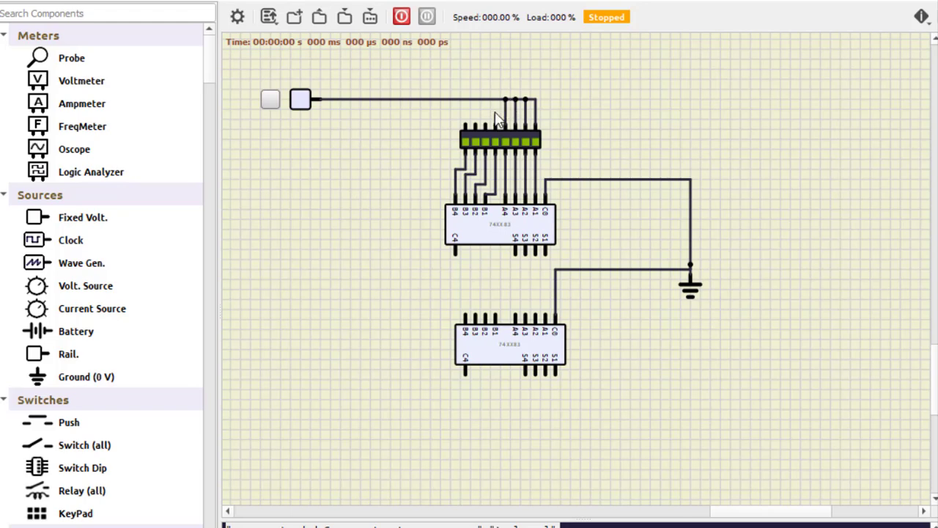
drag(485, 125, 461, 98)
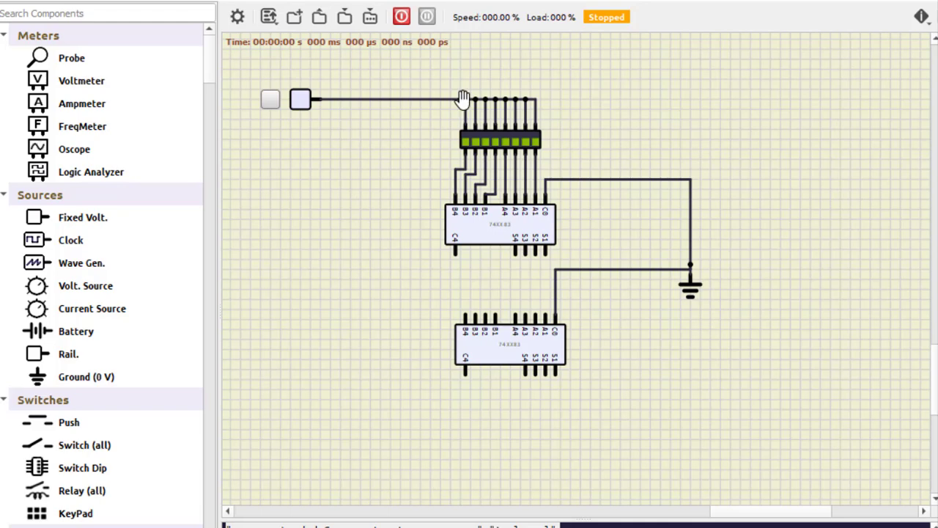
Step: Wire the upper adder's S1–S4 to the lower adder's A1–A4, its C4 to B2, and the lower B1 to the voltage source line
drag(546, 254, 546, 315)
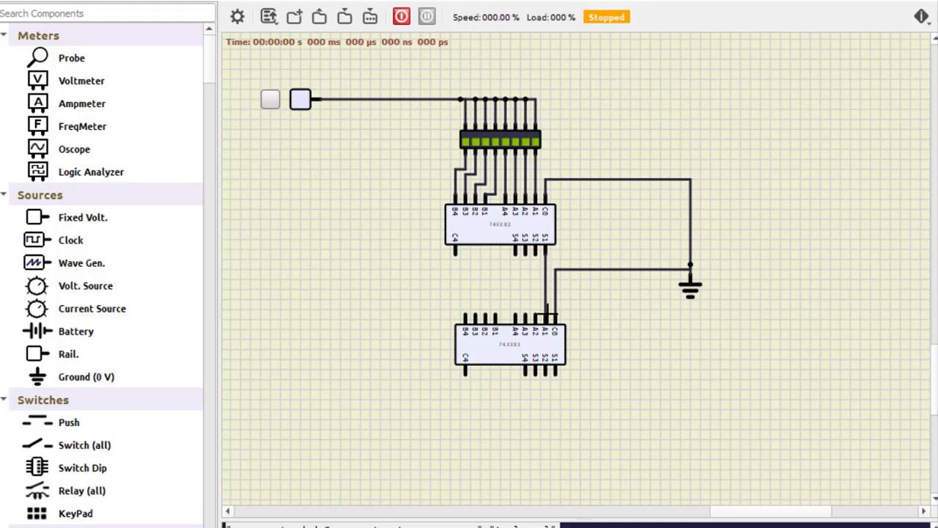
drag(535, 253, 524, 317)
drag(525, 257, 526, 316)
drag(515, 252, 516, 317)
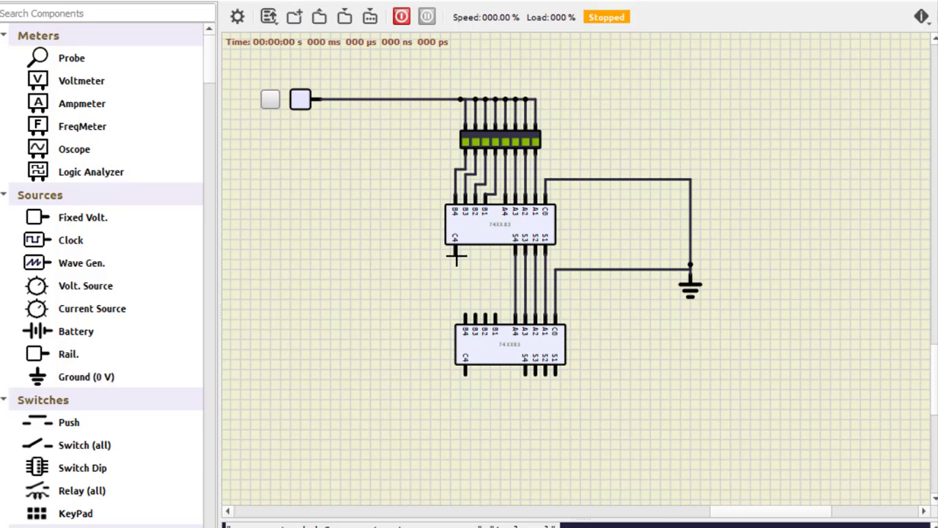
mouse_move(456, 253)
mouse_down()
mouse_move(459, 284)
mouse_move(485, 290)
mouse_move(485, 320)
mouse_move(419, 295)
mouse_move(406, 306)
mouse_move(396, 101)
mouse_up()
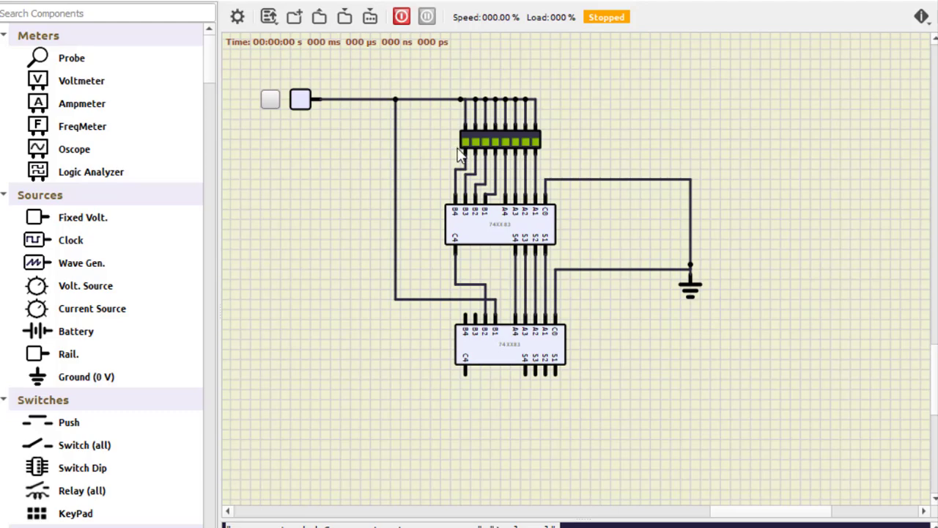
Step: Add a buffer gate left of the adders, make it inverting, and rotate it to point downwards
scroll(117, 334, down, 15)
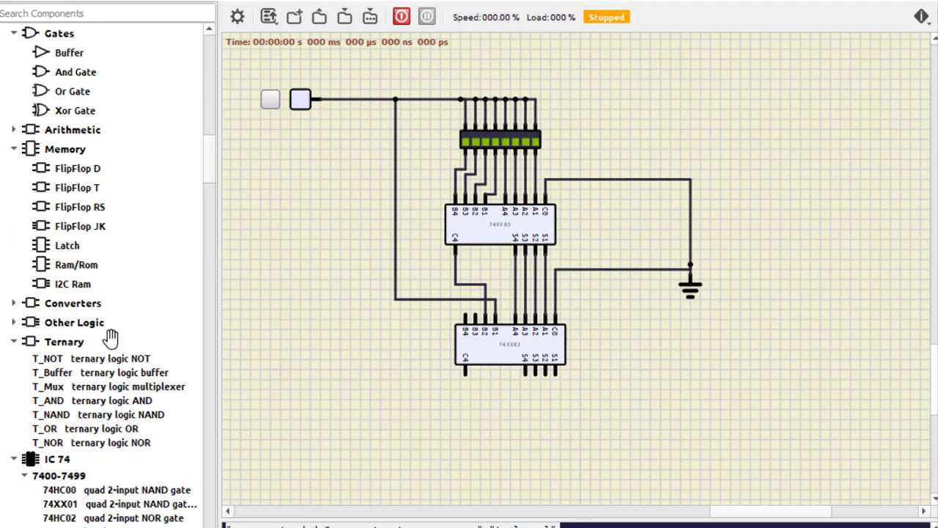
scroll(110, 338, up, 5)
drag(66, 232, 315, 245)
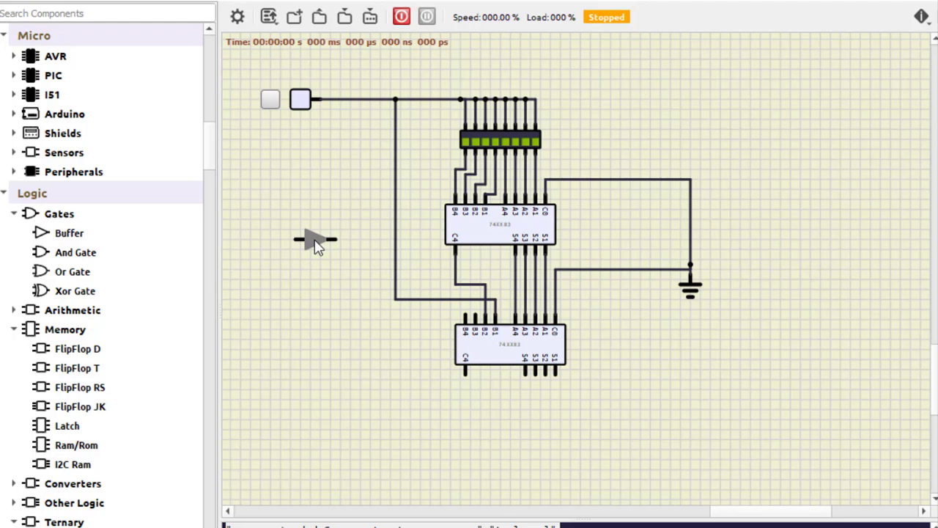
double_click(315, 245)
click(608, 347)
click(706, 187)
right_click(308, 238)
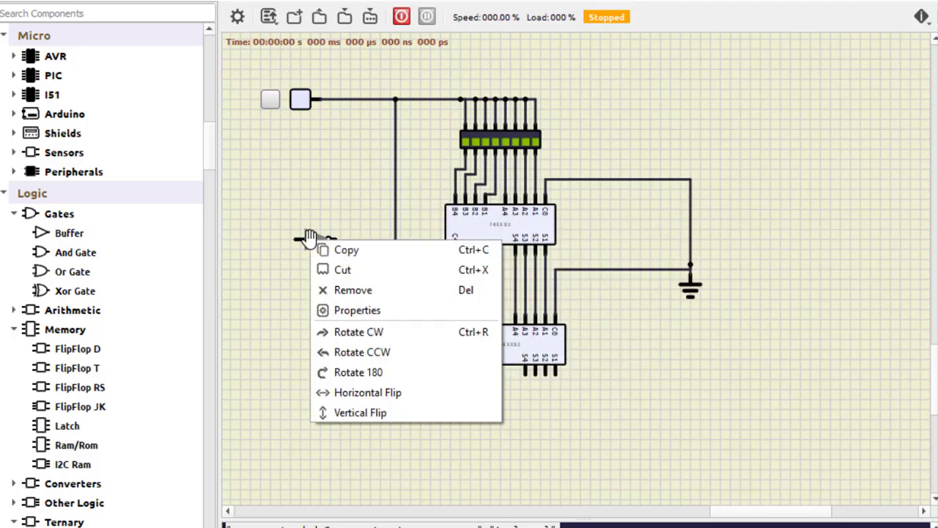
click(352, 351)
drag(314, 247, 347, 203)
click(346, 160)
click(344, 163)
click(345, 99)
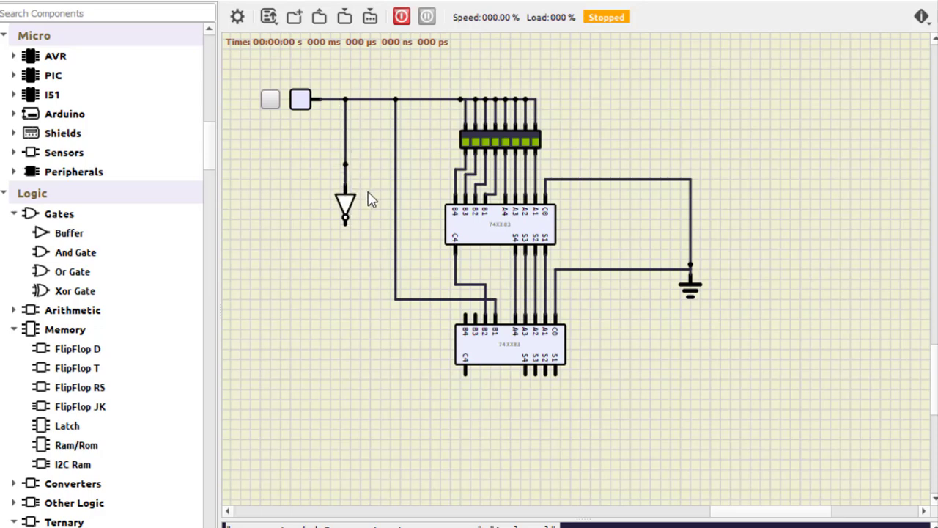
right_click(343, 140)
click(366, 150)
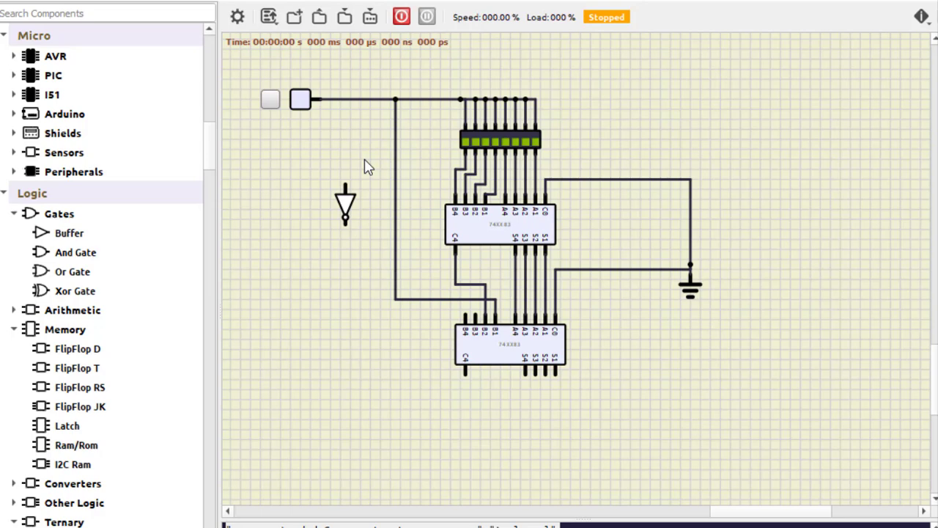
Step: Move the inverter down beside the lower adder and wire its input to the upper adder's C4 line
drag(352, 210, 350, 273)
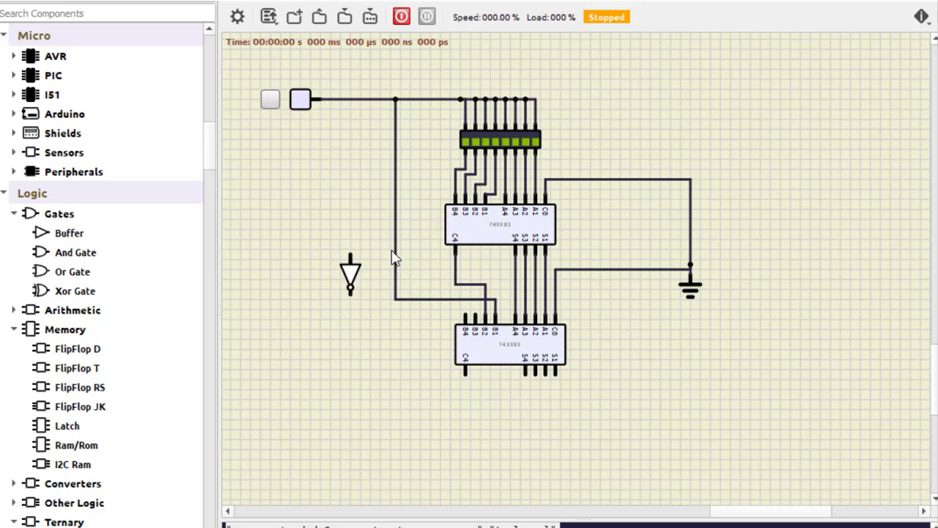
drag(352, 269, 352, 293)
click(350, 259)
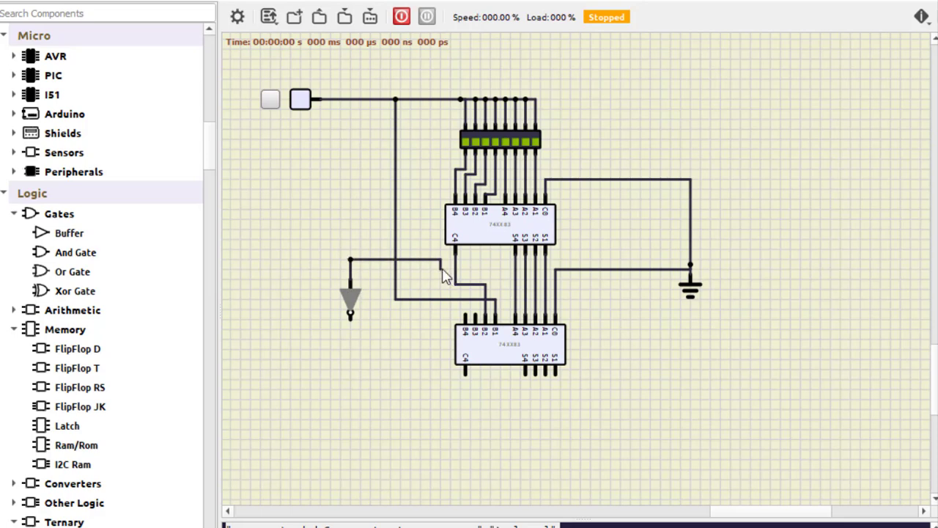
click(456, 269)
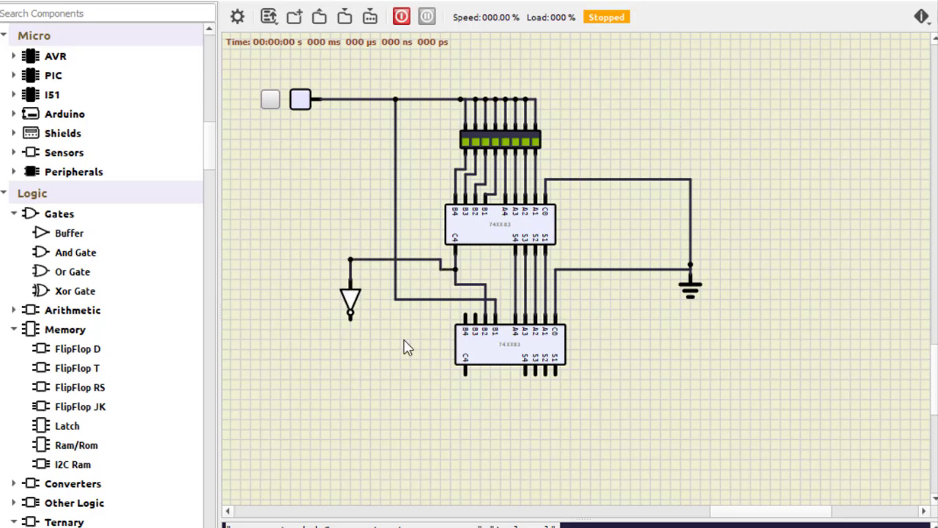
Step: Wire the inverter's output to inputs B3 and B4 of the lower adder
click(351, 315)
click(426, 304)
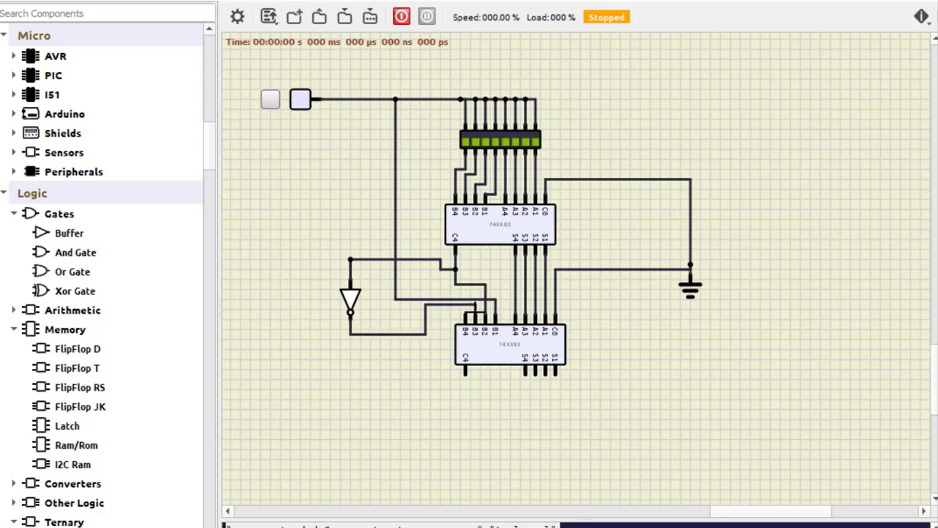
click(466, 316)
Step: Place four probes to the right of the lower adder and four more in a row at its lower left
drag(209, 147, 213, 67)
drag(118, 61, 701, 355)
drag(73, 58, 751, 359)
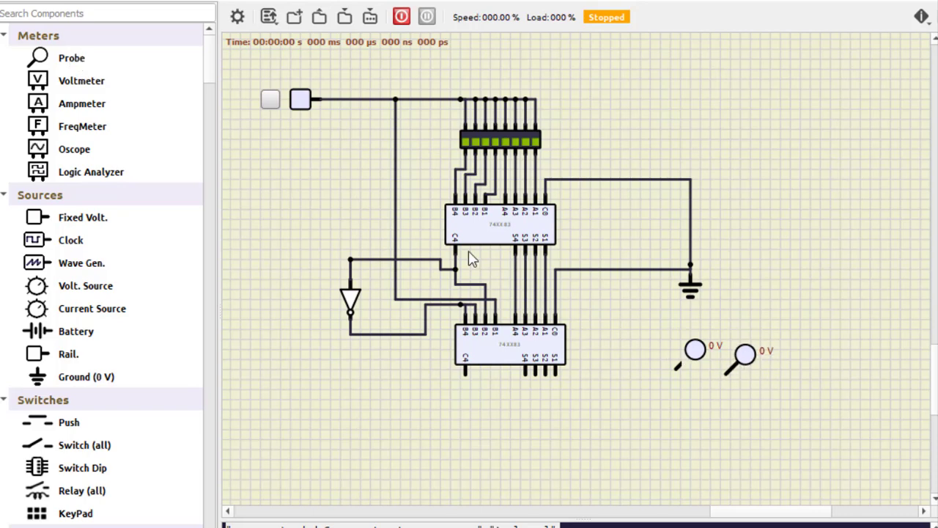
drag(71, 58, 792, 362)
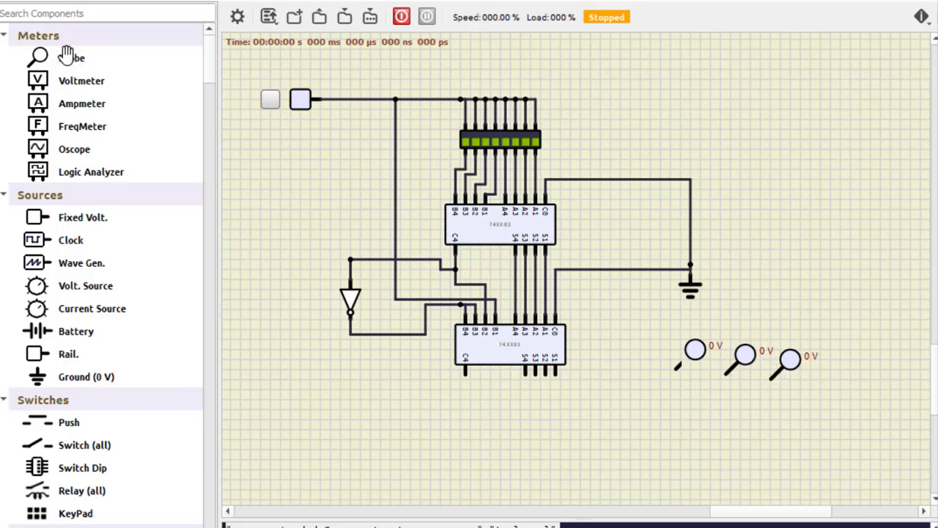
drag(69, 57, 850, 374)
drag(62, 61, 410, 396)
drag(63, 57, 466, 398)
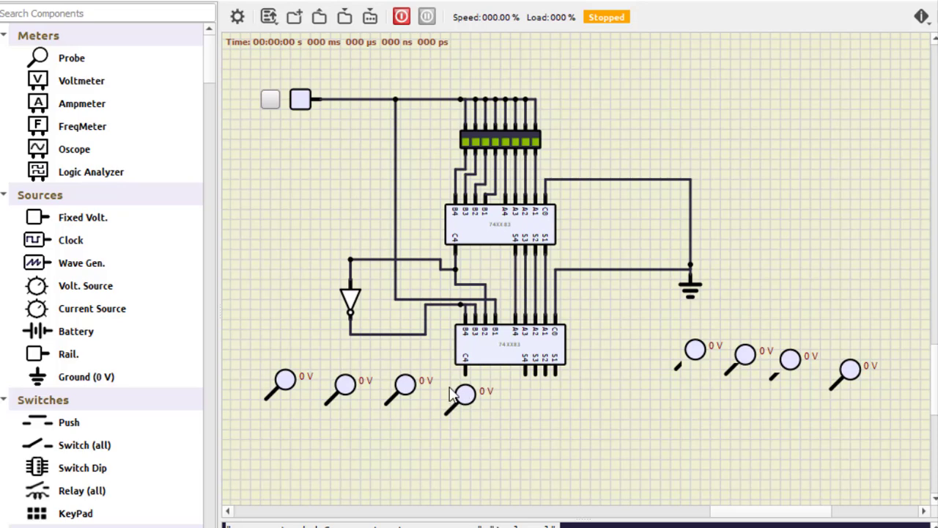
Step: Wire the lower adder's outputs S1–S4 to the four right-hand probes, with S1 on the rightmost probe
mouse_move(556, 374)
mouse_down()
mouse_move(833, 434)
mouse_move(832, 390)
mouse_up()
mouse_move(546, 370)
mouse_down()
mouse_move(770, 429)
mouse_move(771, 378)
mouse_up()
mouse_move(535, 371)
mouse_down()
mouse_move(563, 408)
mouse_move(715, 416)
mouse_move(733, 386)
mouse_move(726, 372)
mouse_up()
mouse_move(525, 371)
mouse_down()
mouse_move(556, 399)
mouse_move(678, 400)
mouse_move(675, 367)
mouse_up()
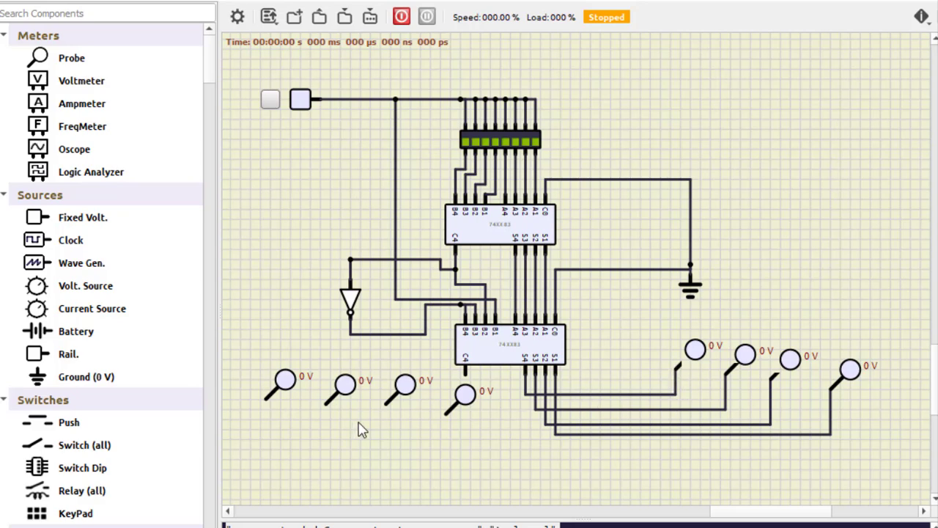
Step: Wire the second left-hand probe to the upper adder's C4 line and the other three left-hand probes to a new ground
mouse_move(328, 405)
mouse_down()
mouse_move(320, 216)
mouse_move(329, 235)
mouse_move(370, 234)
mouse_move(385, 259)
mouse_up()
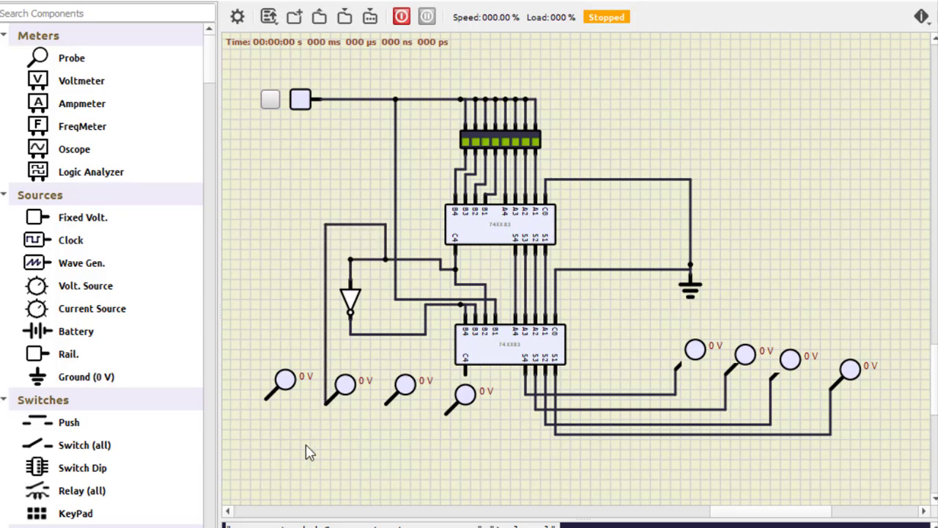
mouse_move(77, 376)
mouse_down()
mouse_move(275, 322)
mouse_move(265, 307)
mouse_move(266, 486)
mouse_move(266, 408)
mouse_move(281, 434)
mouse_move(266, 397)
mouse_up()
drag(385, 403, 266, 439)
drag(445, 413, 384, 439)
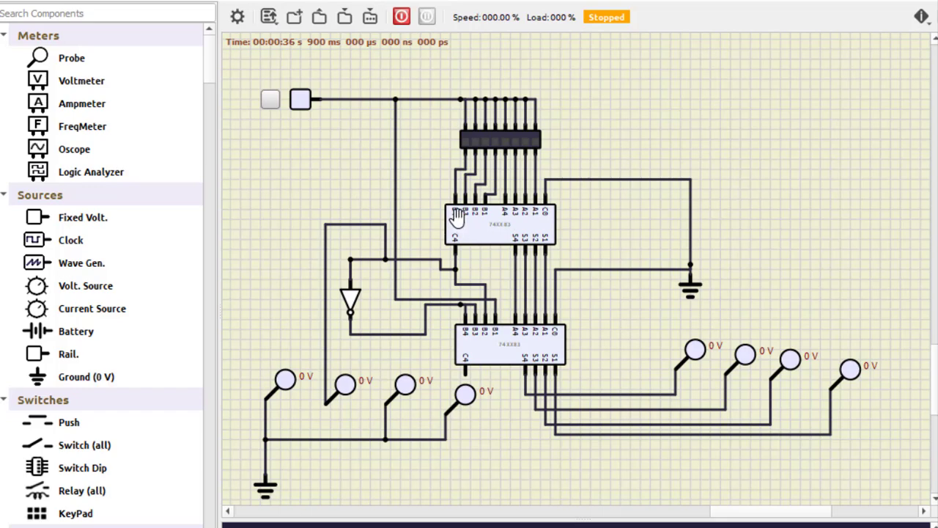
Step: Turn on the voltage source, set the DIP switch to B = 0110 and A = 0100, and run the simulation
scroll(457, 217, up, 2)
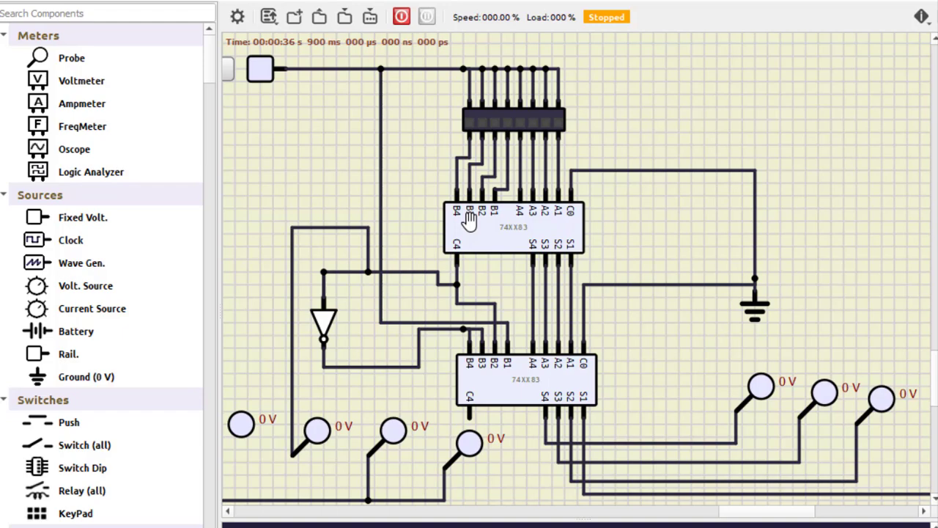
scroll(483, 224, down, 1)
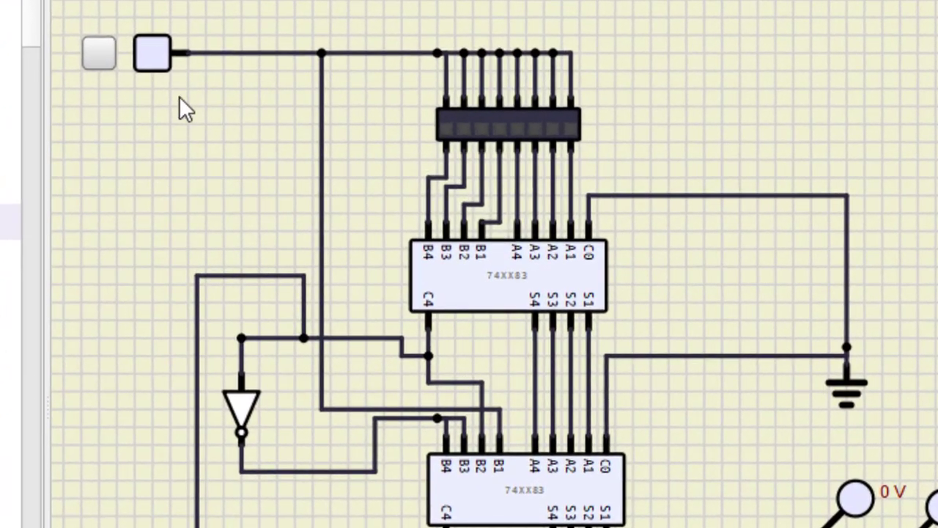
click(98, 57)
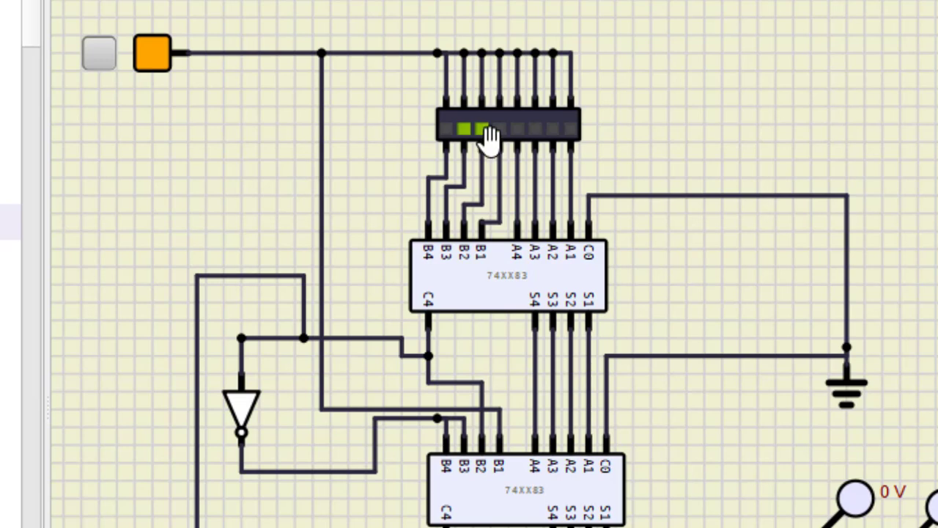
click(536, 131)
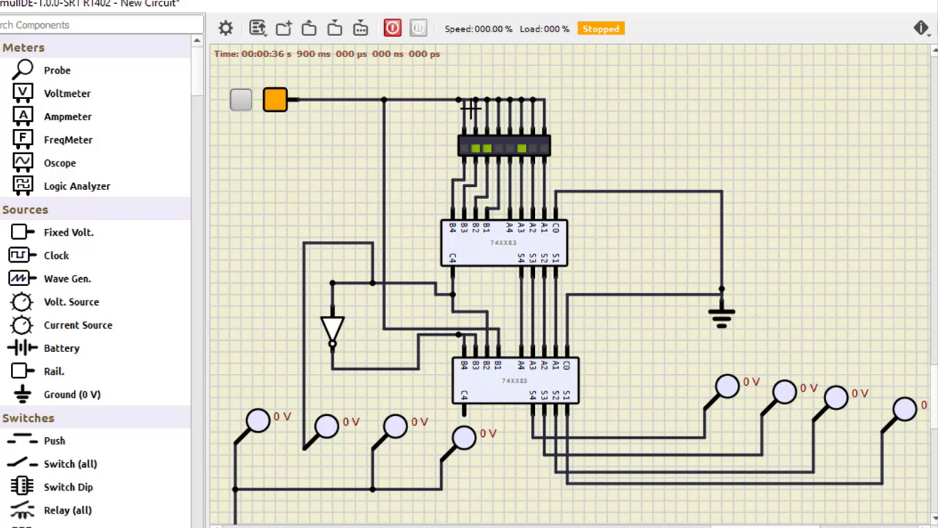
click(391, 30)
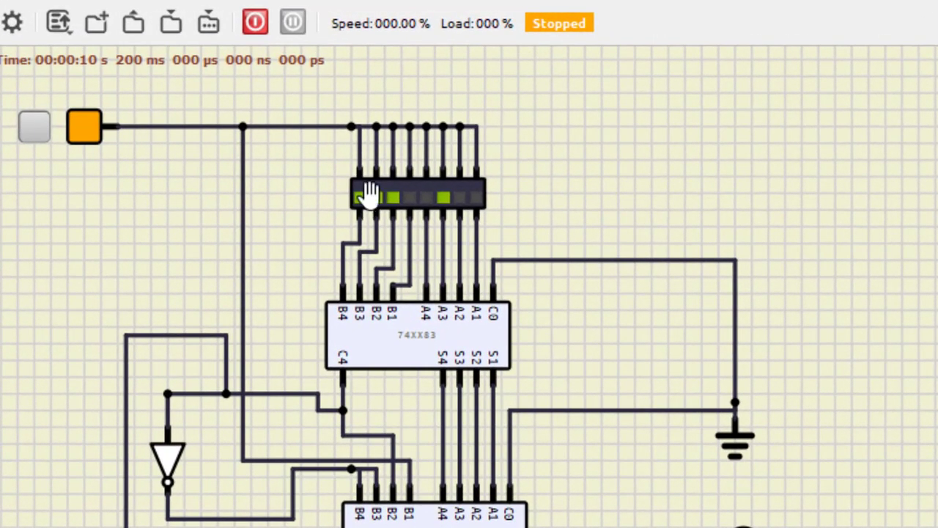
Step: Set the DIP switch to B = 1001 and A = 1000, and run the simulation again
click(442, 196)
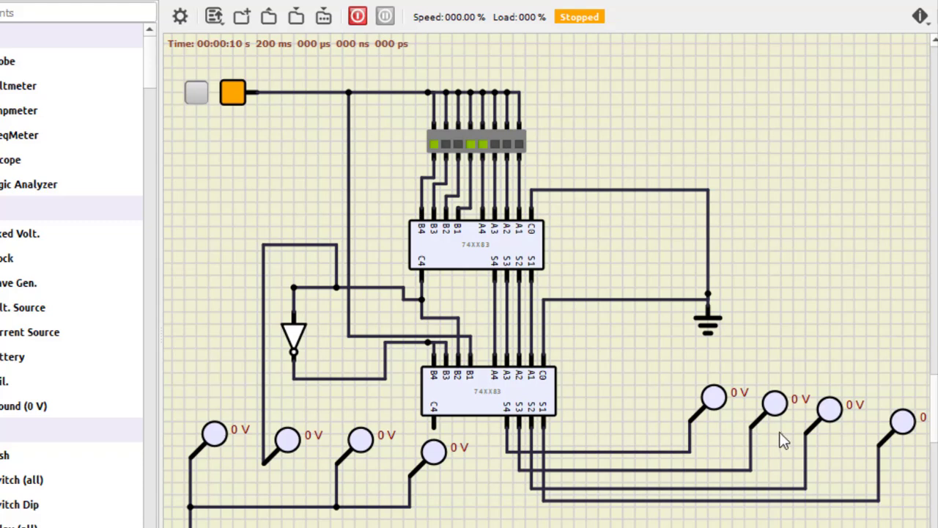
click(360, 18)
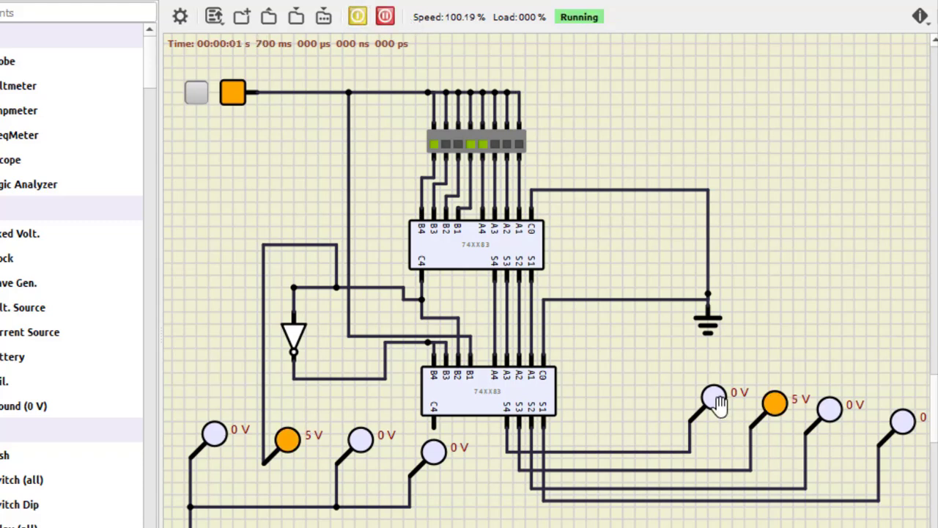